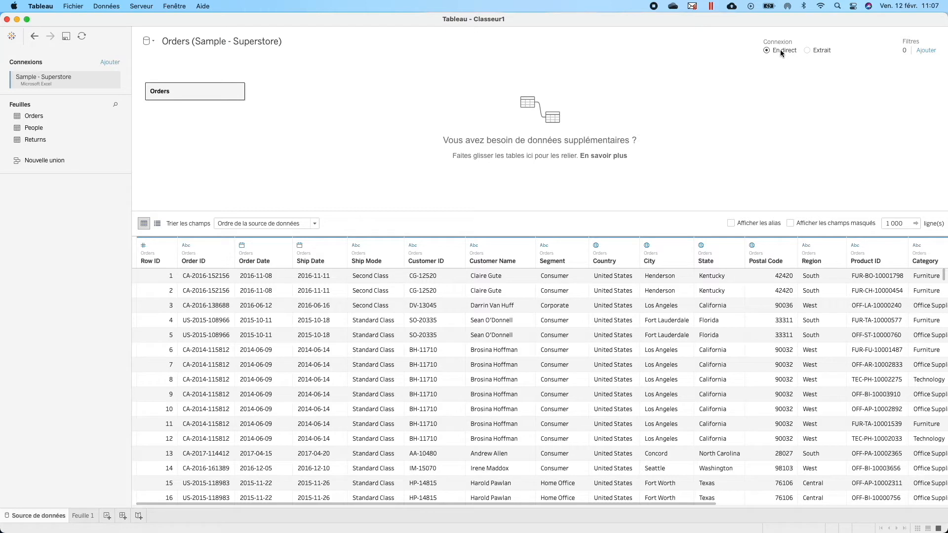
Switch the Orders connection to an extract and filter it by Order Date years, keeping only 2016 and 2017
click(807, 50)
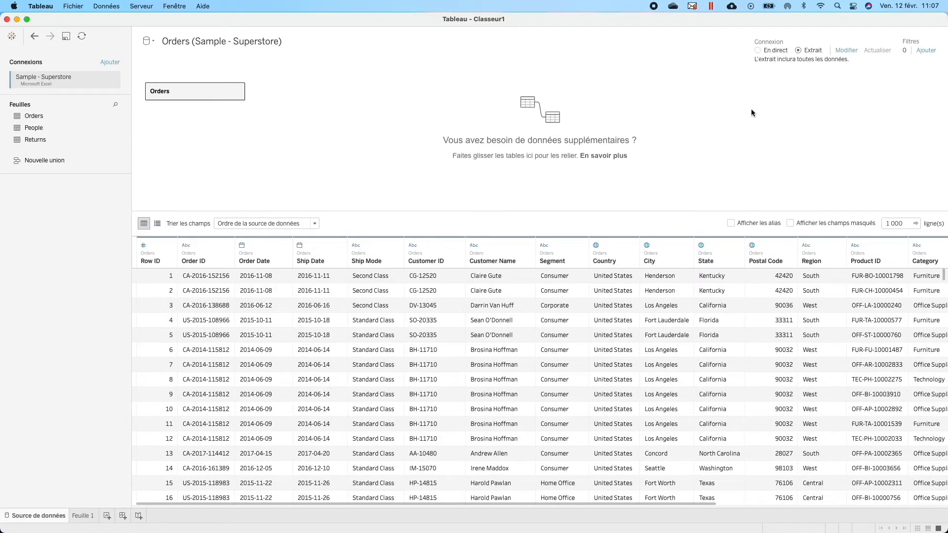
click(847, 51)
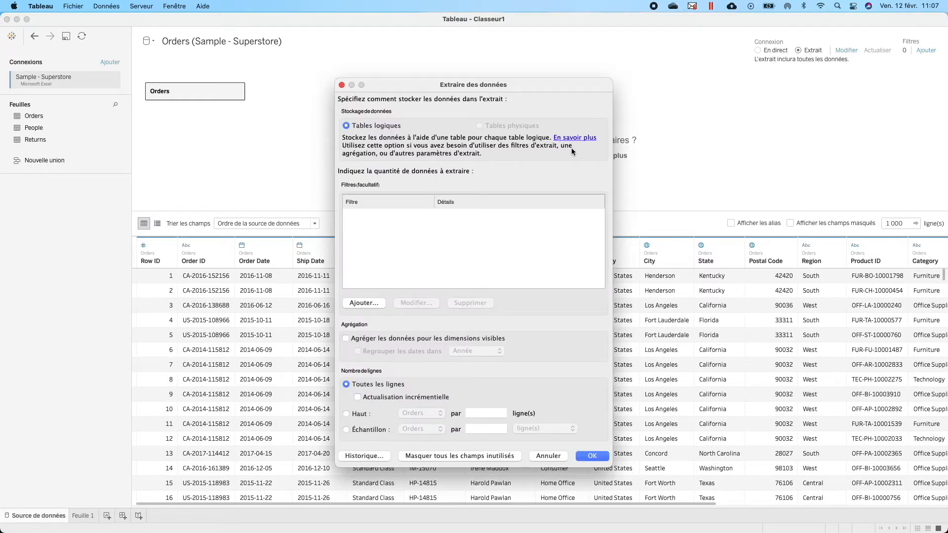
click(374, 305)
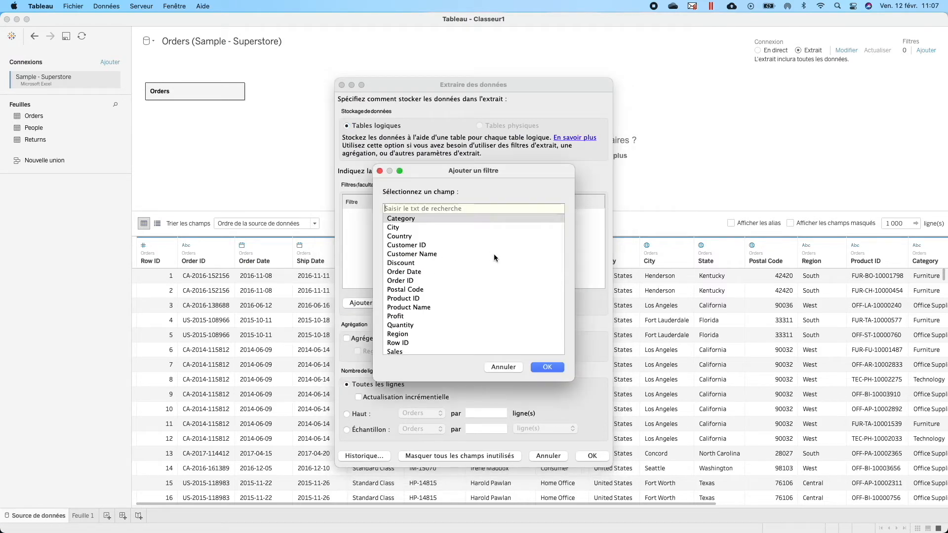
scroll(417, 271, down, 1)
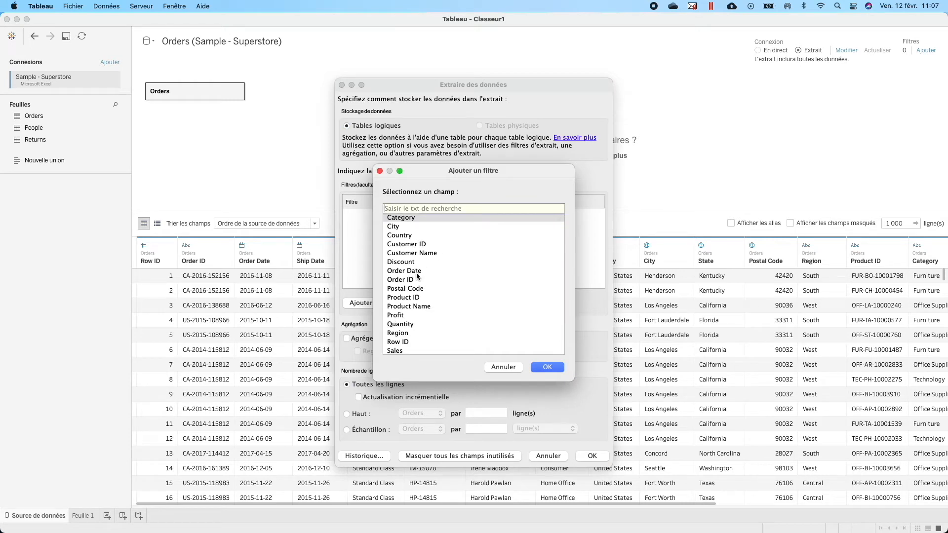
click(411, 274)
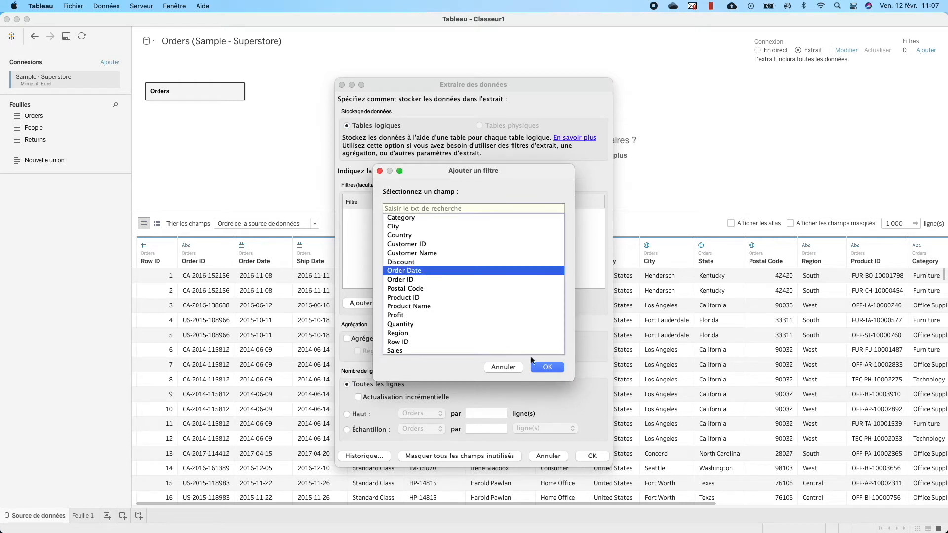
click(536, 367)
click(403, 258)
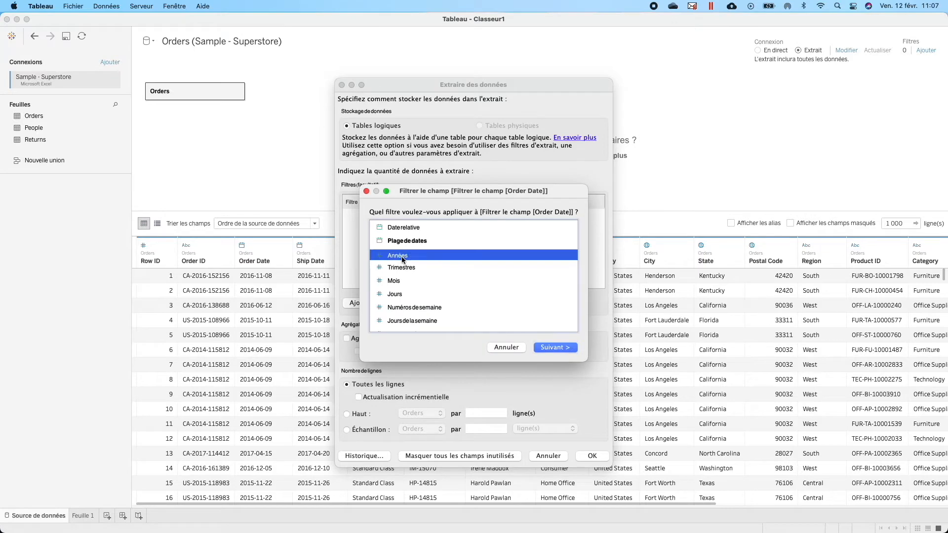
double_click(403, 259)
click(347, 191)
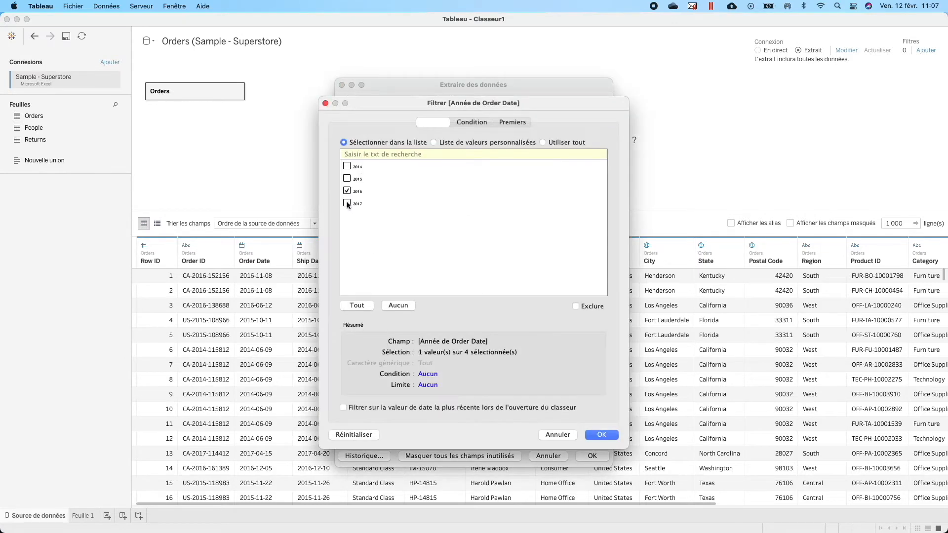
click(347, 204)
click(599, 437)
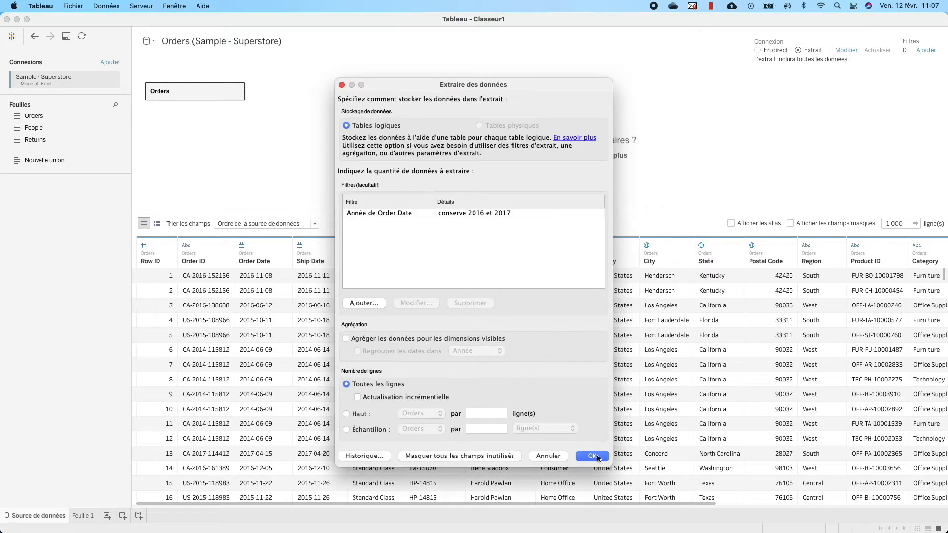
click(595, 455)
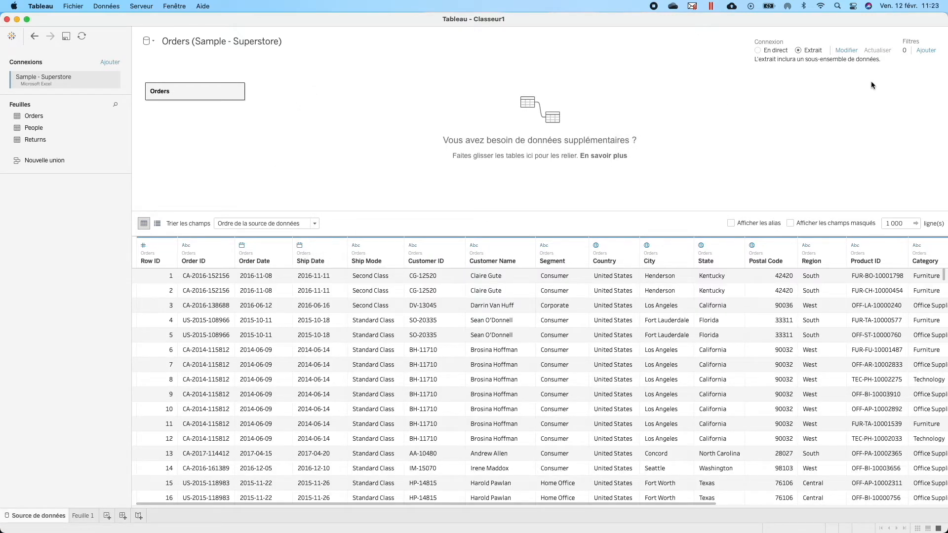
Set up a data source filter on the Customer Name field without selecting any values
click(924, 51)
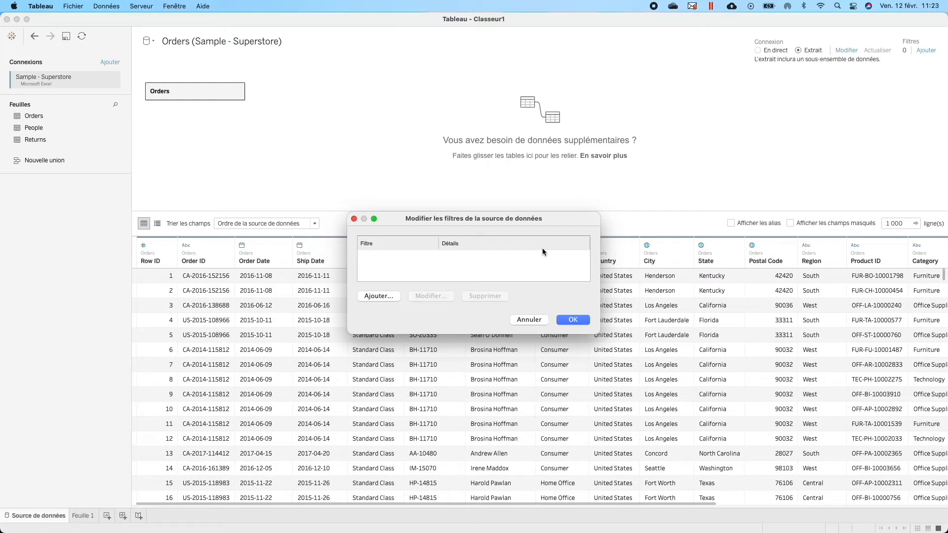
click(378, 296)
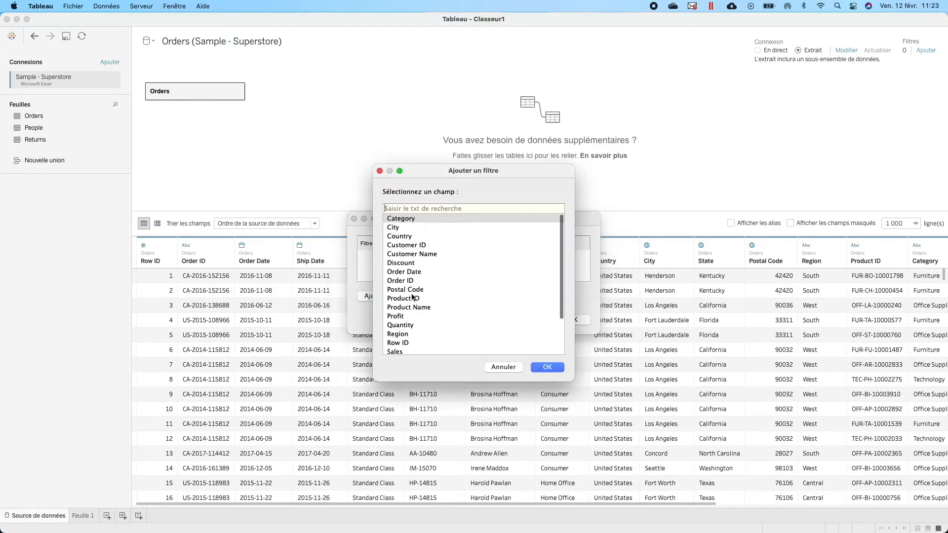
double_click(418, 254)
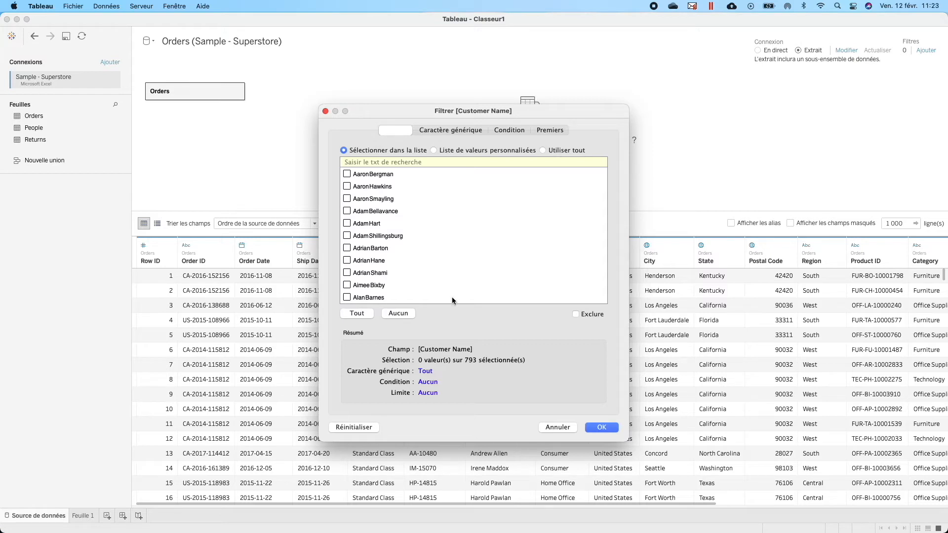
click(600, 429)
click(571, 321)
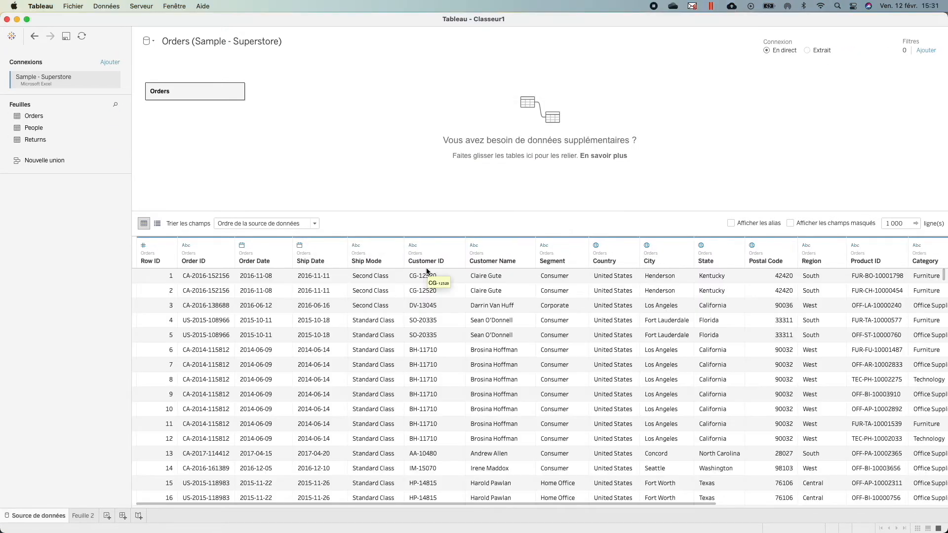
On the Feuille 2 worksheet, build a text table of summed Sales by Sub-Category
click(85, 516)
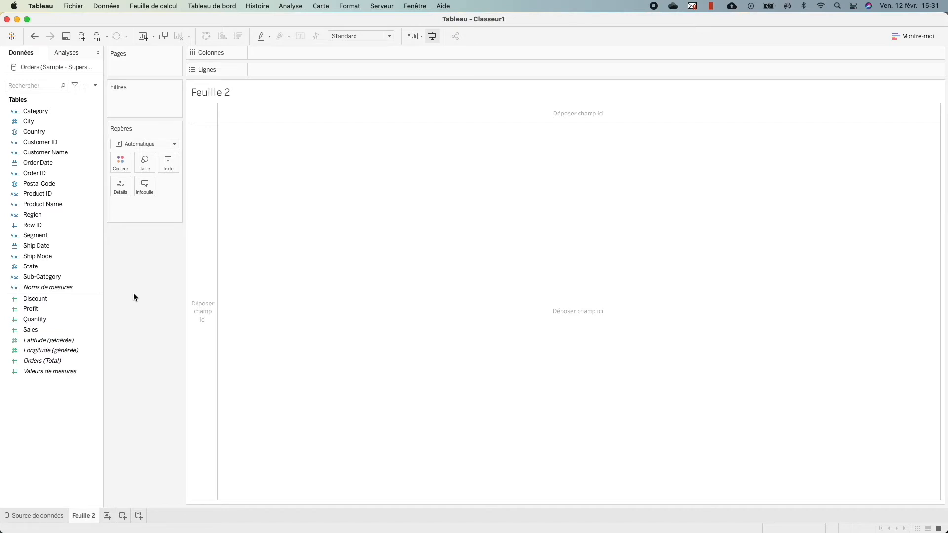
mouse_move(77, 325)
mouse_down()
mouse_move(199, 328)
mouse_move(221, 344)
mouse_up()
click(94, 182)
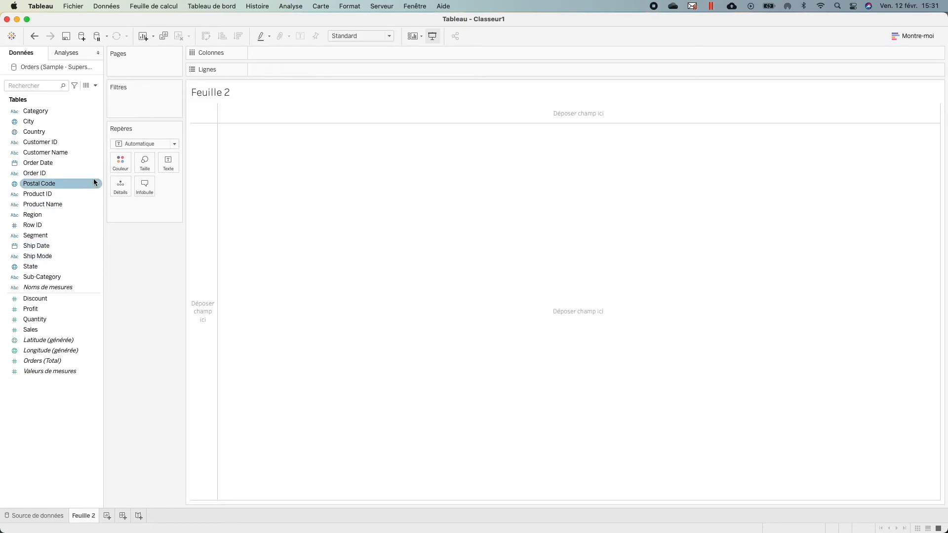
click(75, 296)
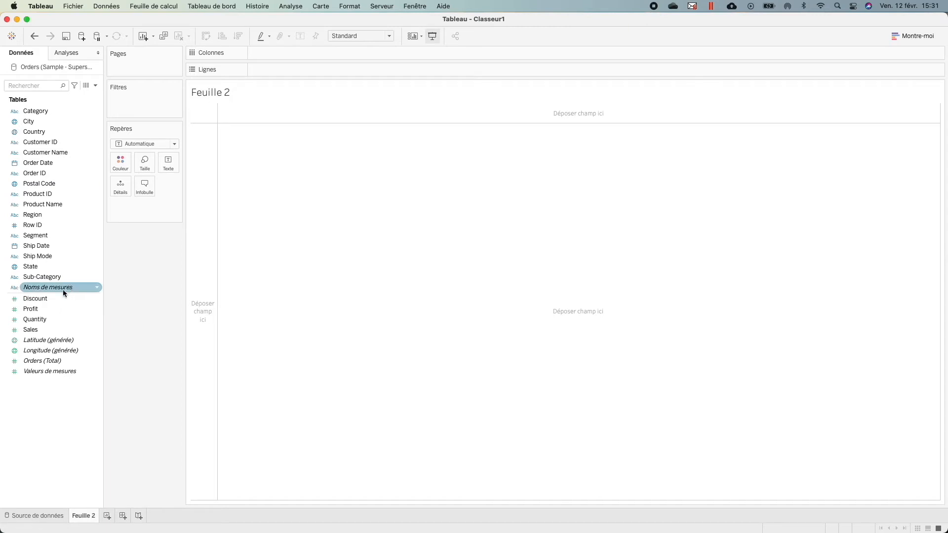
click(55, 330)
double_click(55, 329)
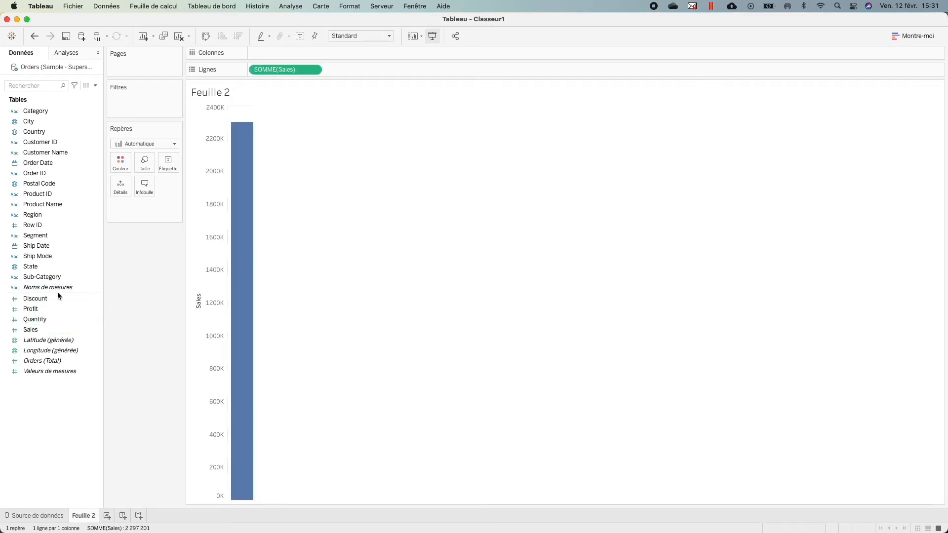
double_click(51, 277)
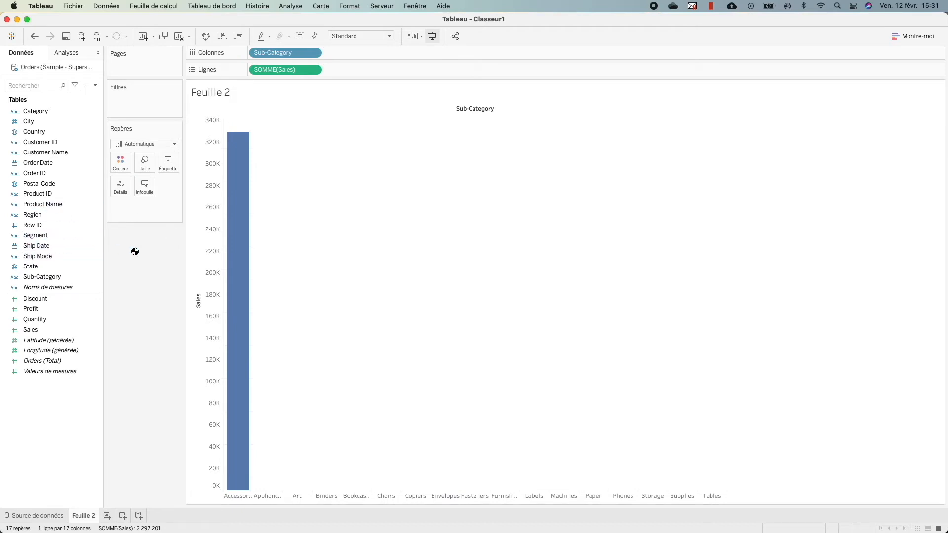
click(912, 35)
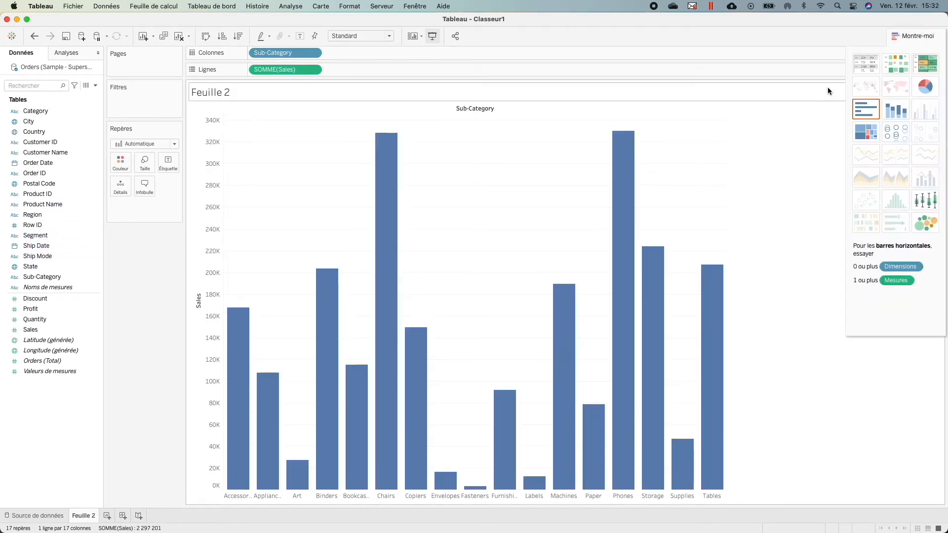
click(860, 61)
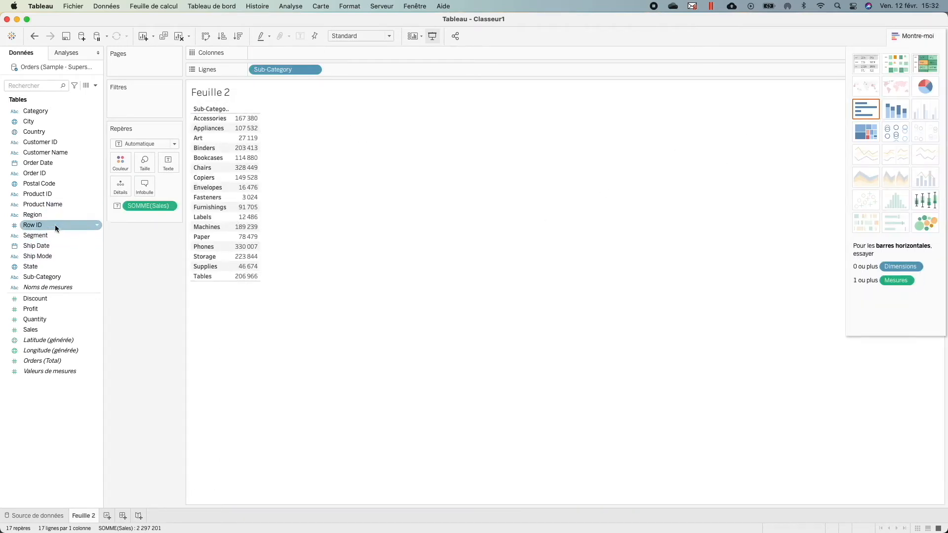
Filter the worksheet by Region with all values included, and show the filter control beside the table
drag(90, 215, 158, 102)
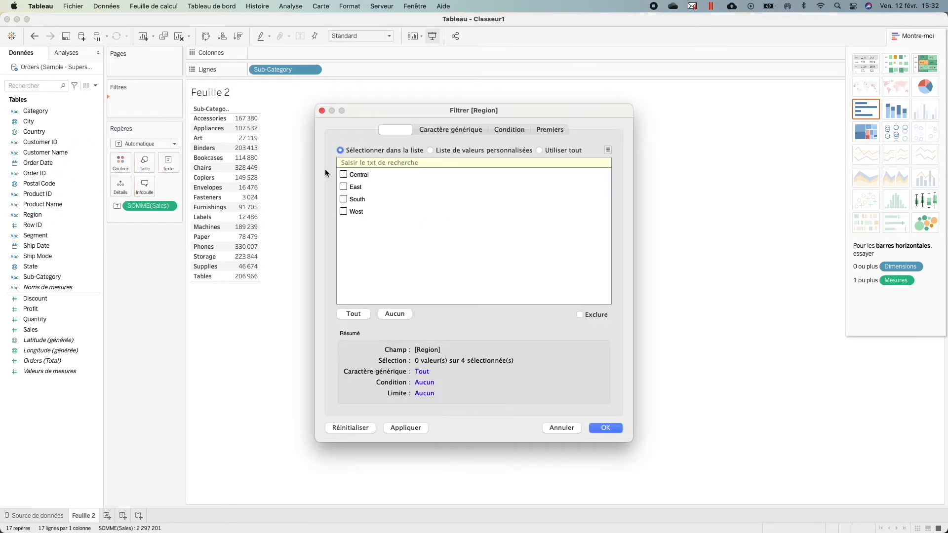
click(353, 318)
click(606, 428)
click(914, 35)
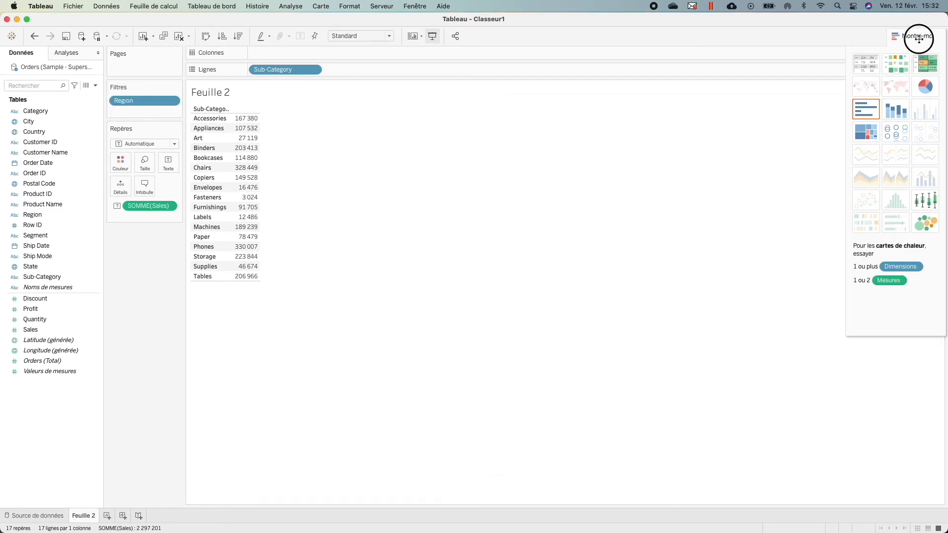
click(173, 100)
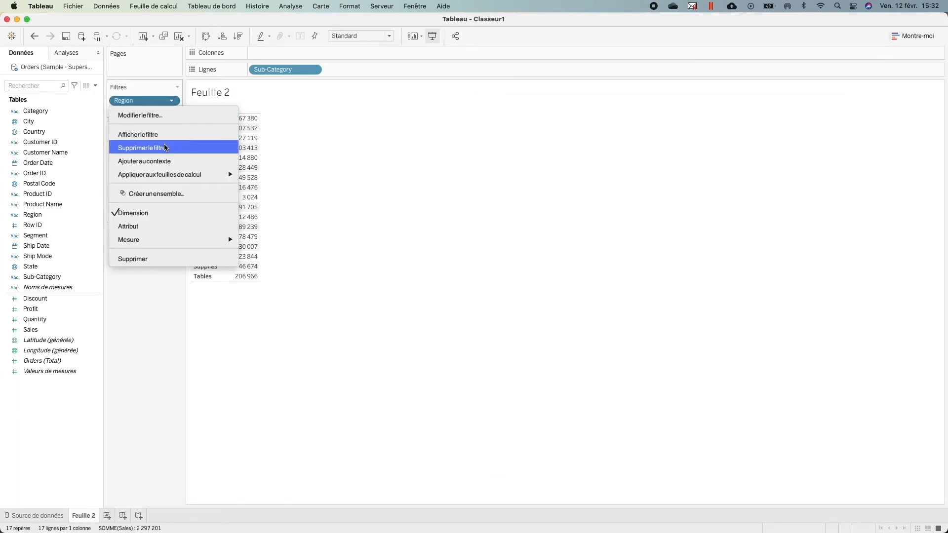
click(161, 138)
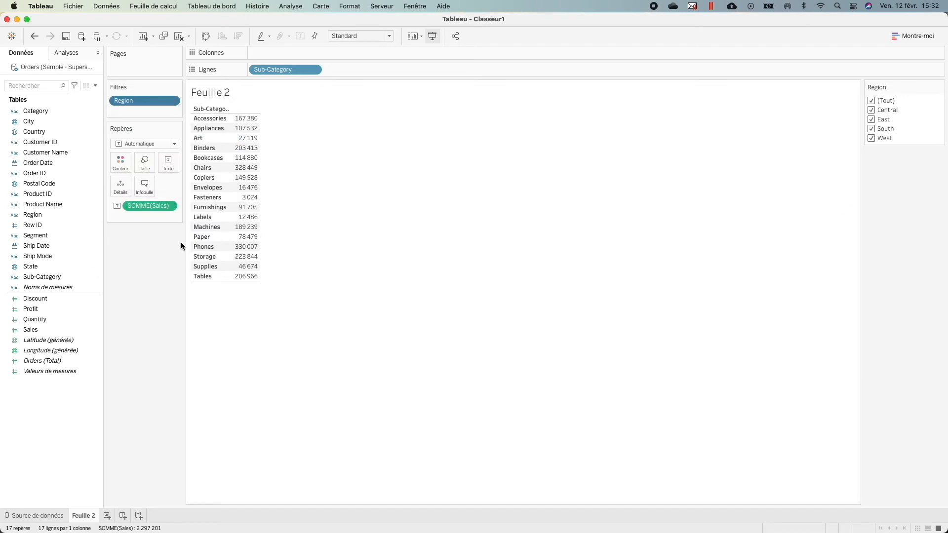
Change the Region filter control to a single-value list and switch it to East, South and finally West
click(96, 215)
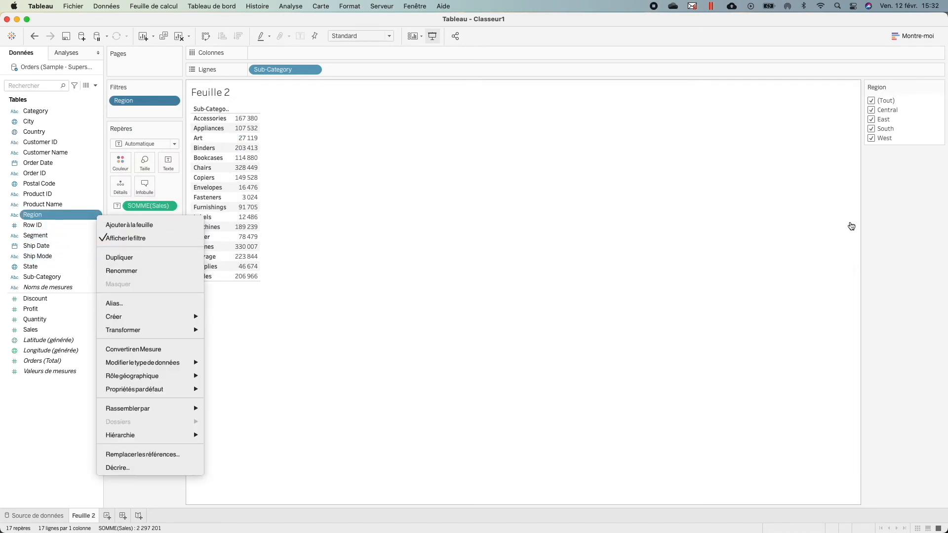
click(775, 214)
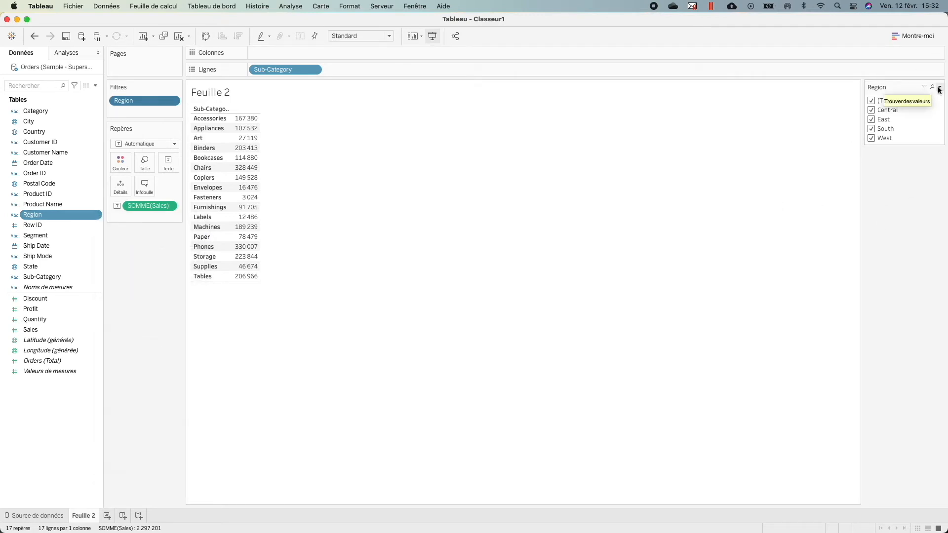
click(940, 86)
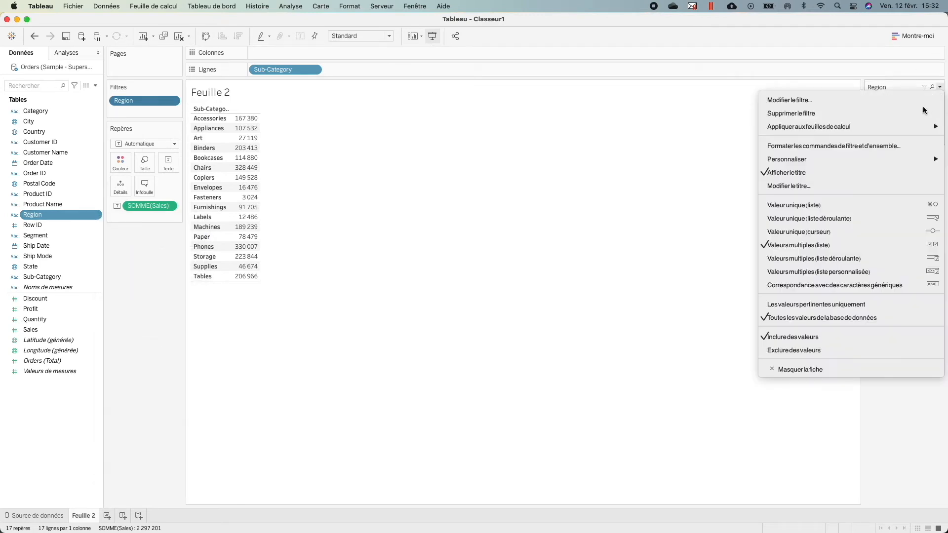
click(853, 207)
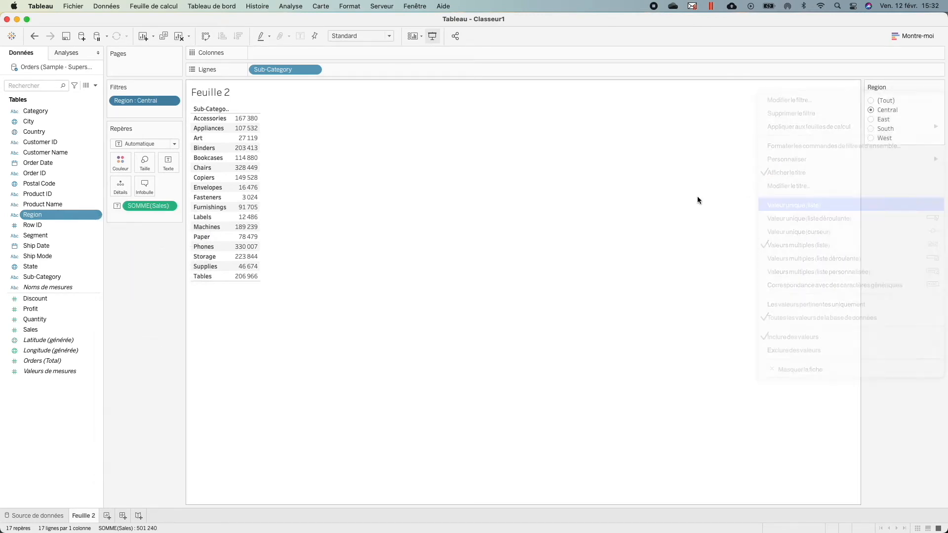
click(871, 120)
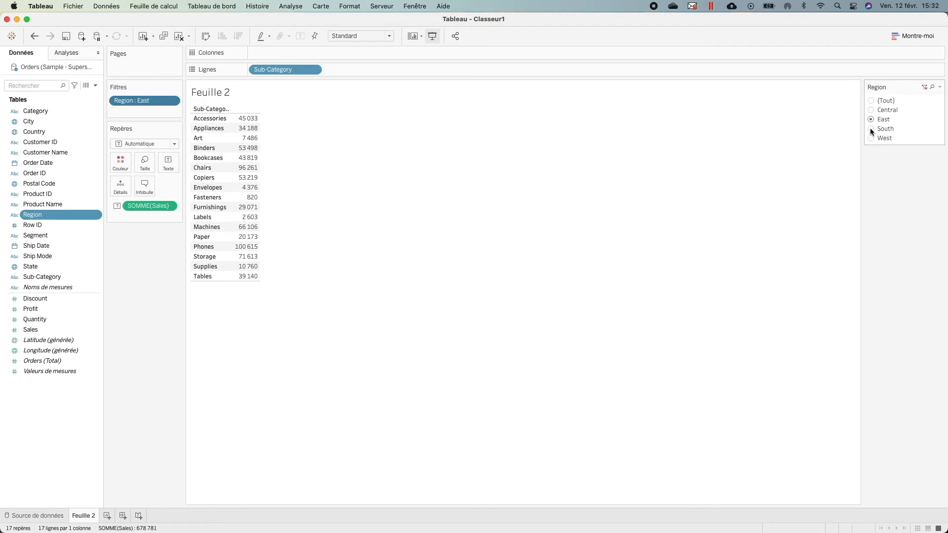
click(870, 129)
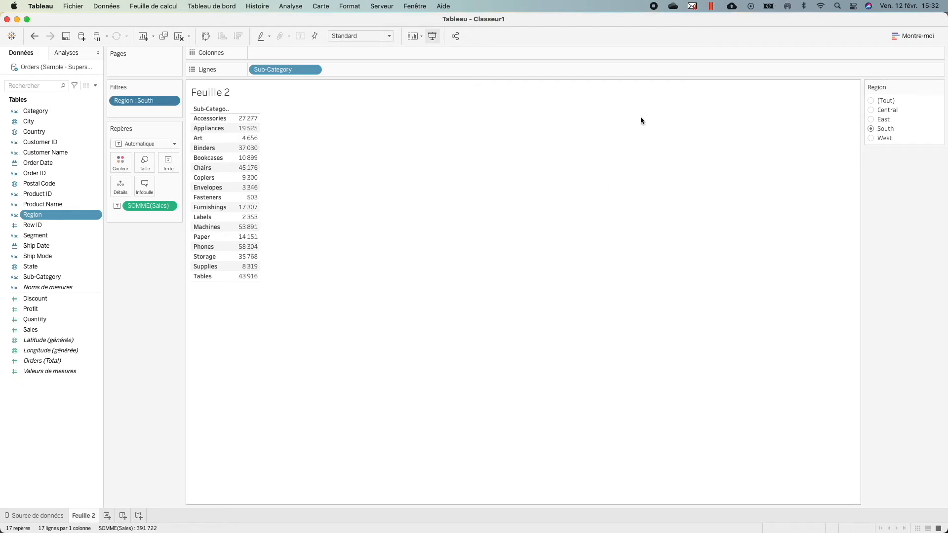
click(871, 138)
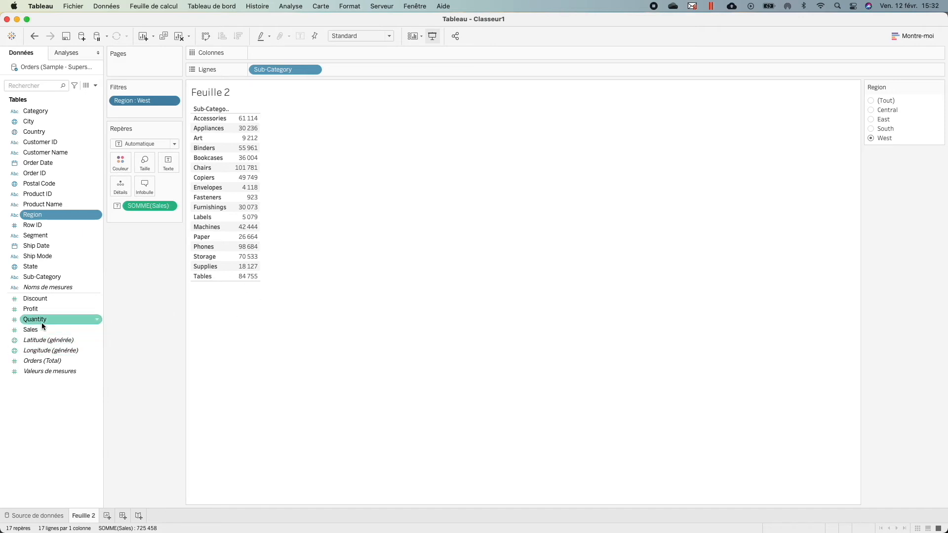
Filter the table on summed Sales with a range of values starting at a minimum of 40000
click(168, 206)
click(156, 221)
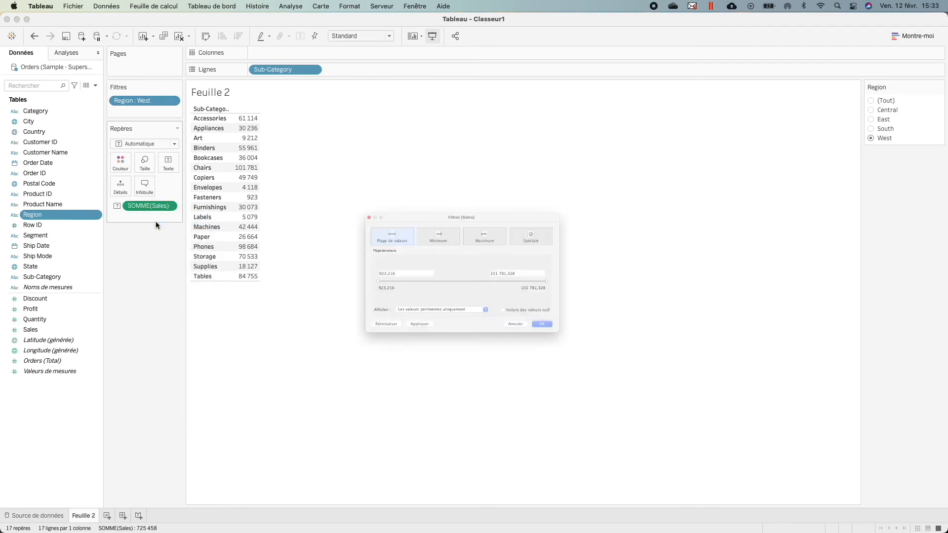
click(375, 275)
double_click(377, 274)
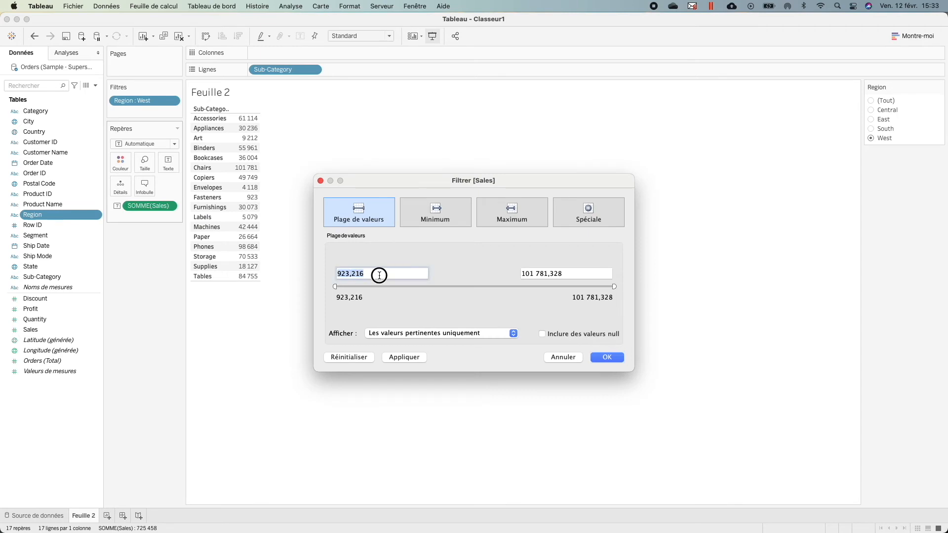
text(40000)
key(Return)
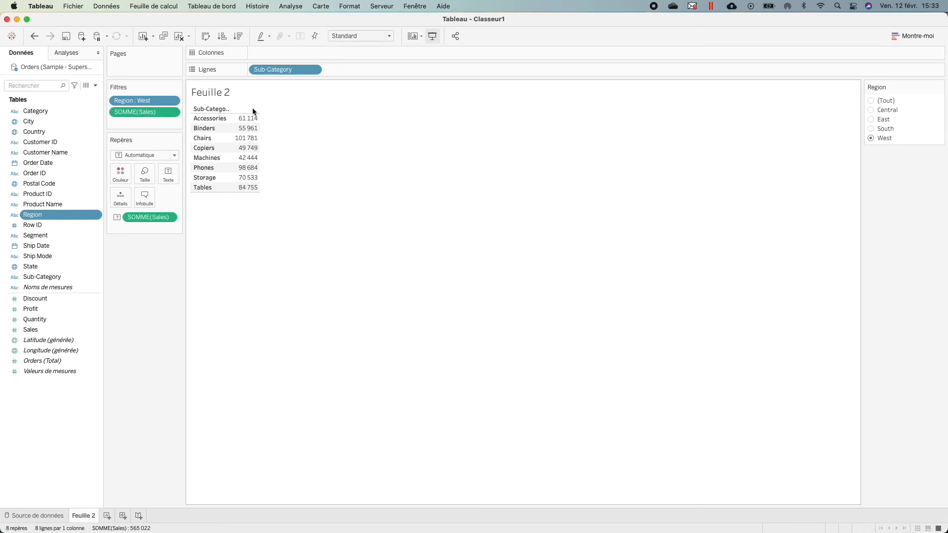
Show the filter control for summed Sales beside the table
click(171, 112)
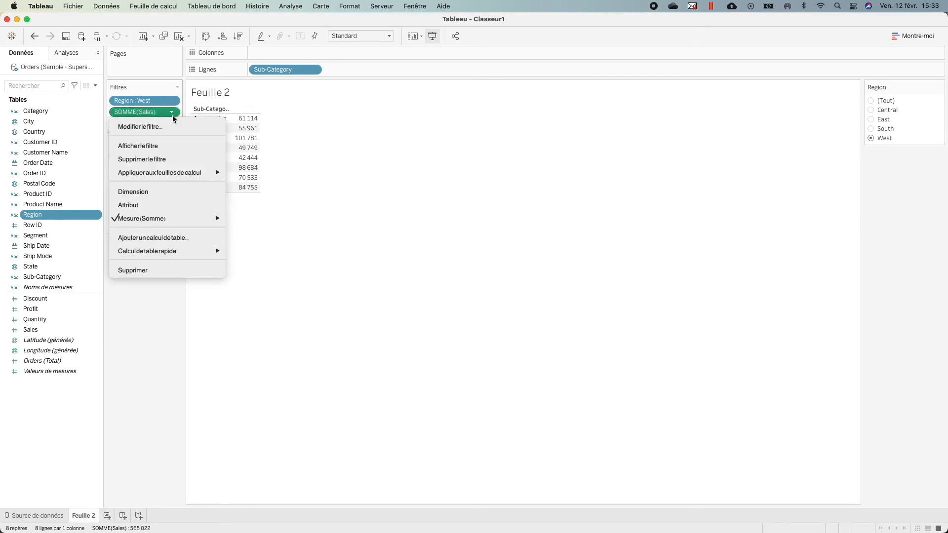
click(150, 148)
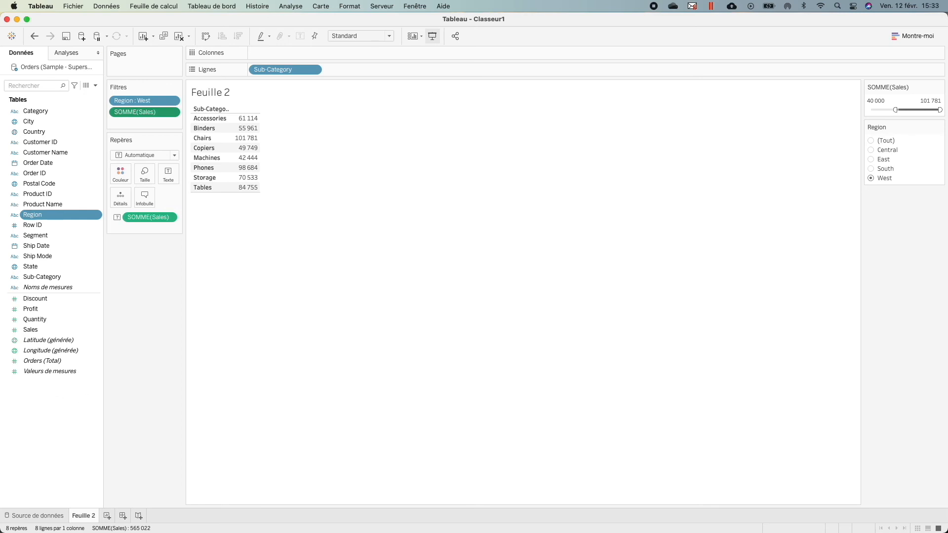
drag(21, 363, 242, 361)
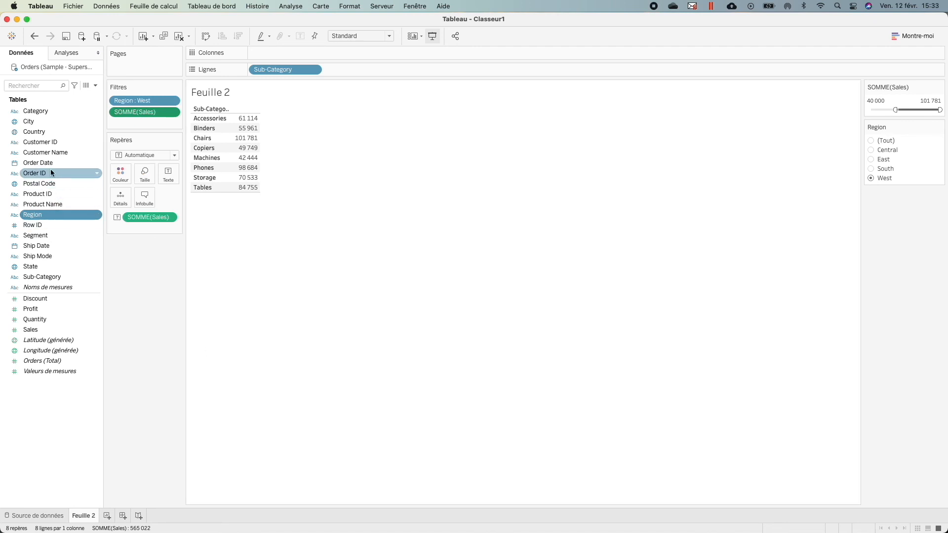
Filter the table on Order Date with a range of dates, keeping the full span from 2014-01-06 to 2017-12-30
drag(56, 165, 153, 126)
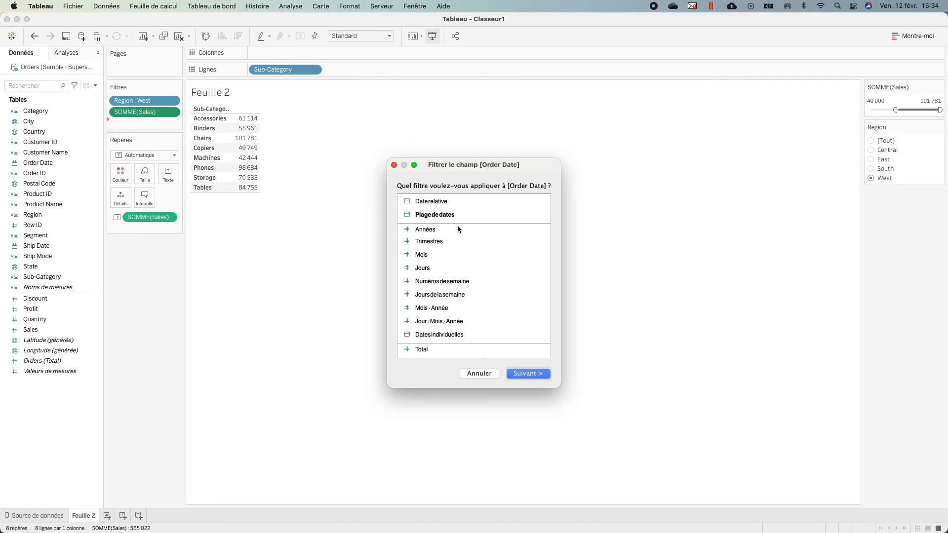
click(434, 202)
double_click(434, 202)
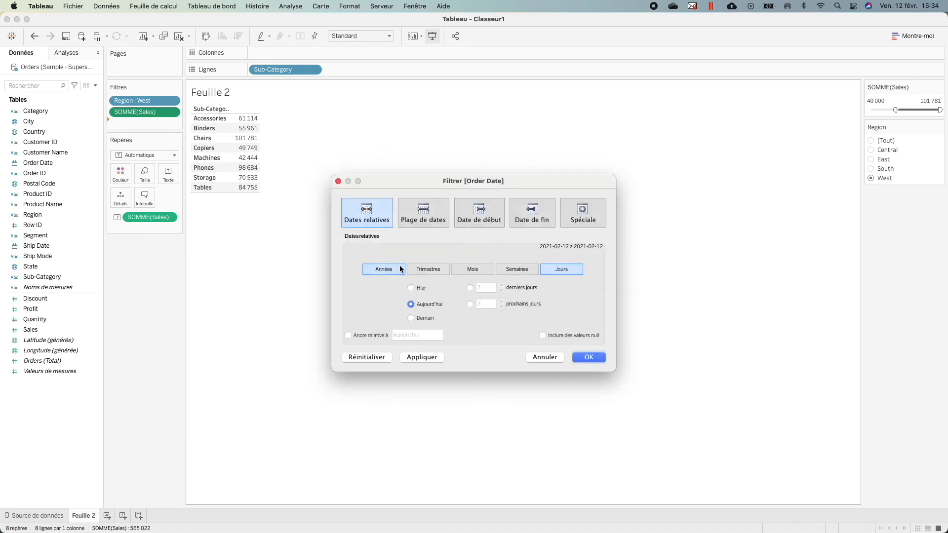
click(425, 222)
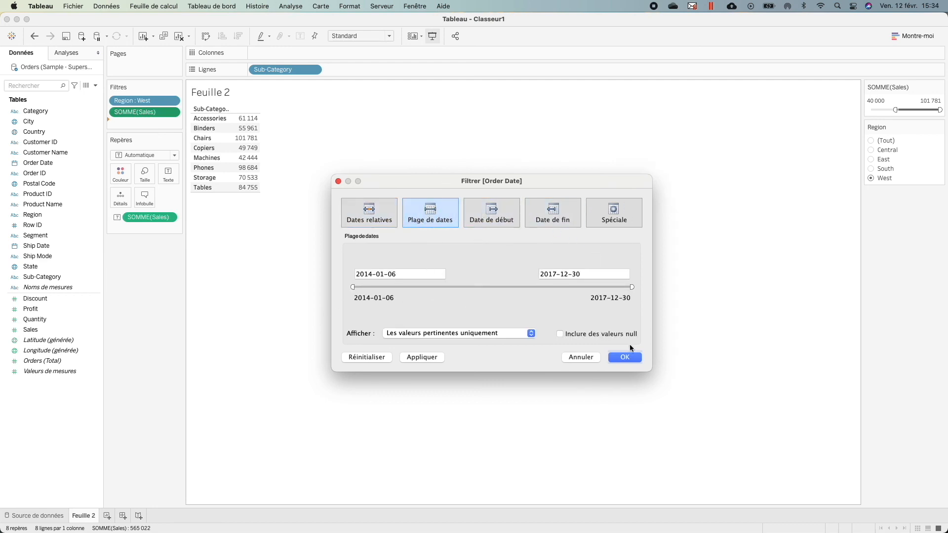
click(624, 358)
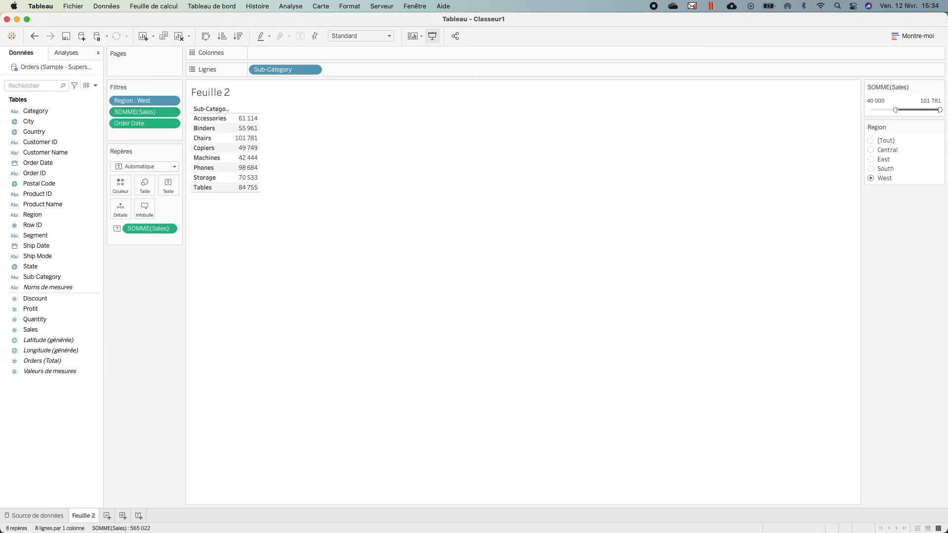